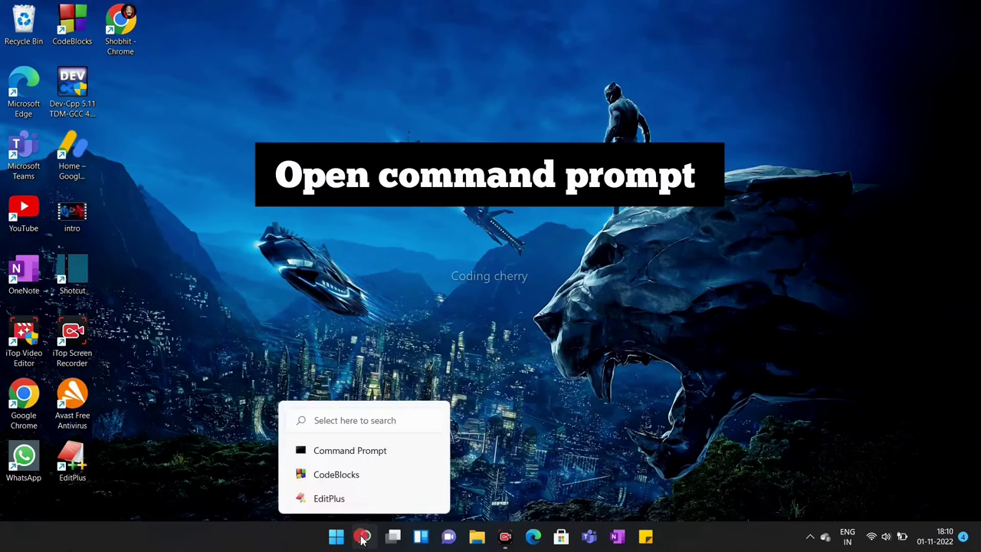
Step: Open Windows Search from the taskbar to find a program
left_click(364, 535)
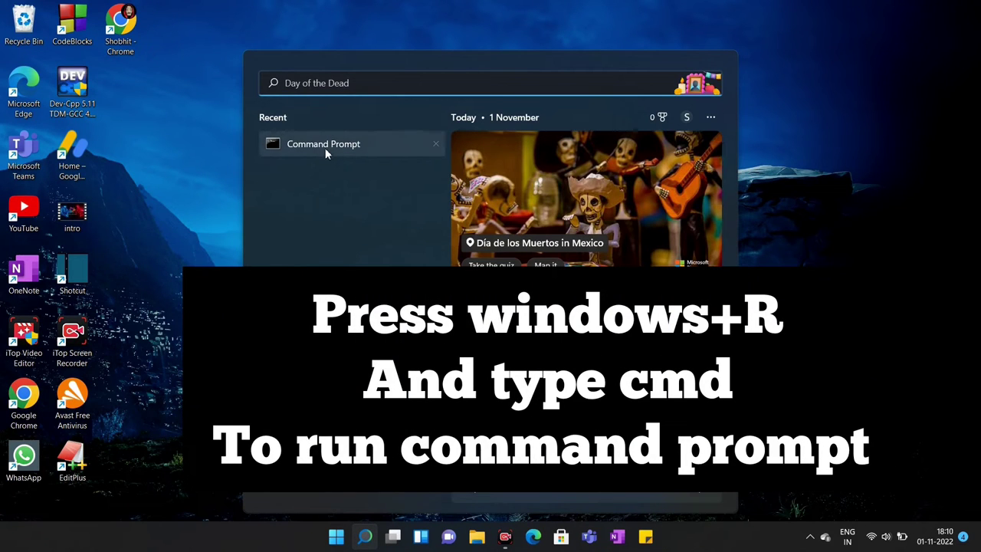
Step: Open Command Prompt and run java, which reports it is not recognized
left_click(326, 148)
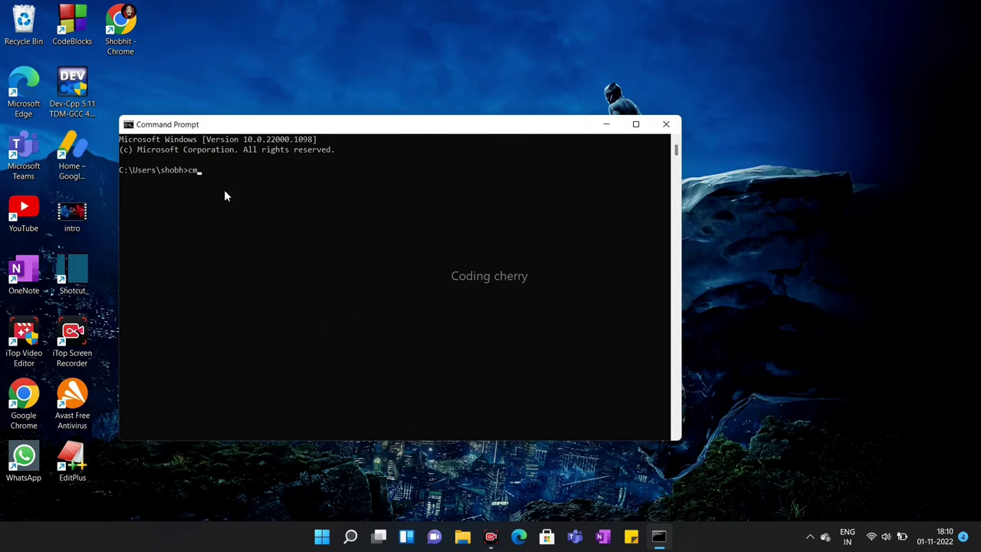
scroll(224, 189, "up", 2, "ctrl")
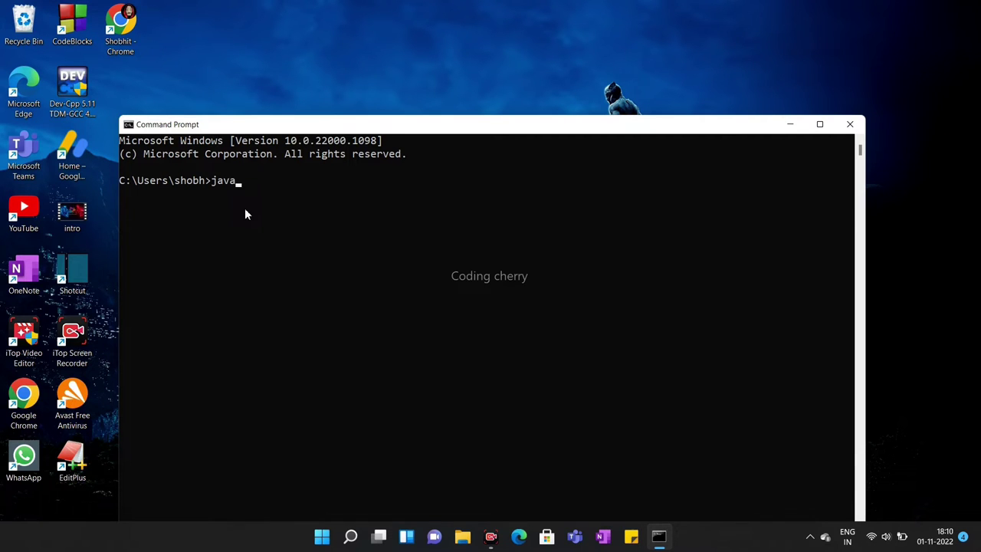
key("Return")
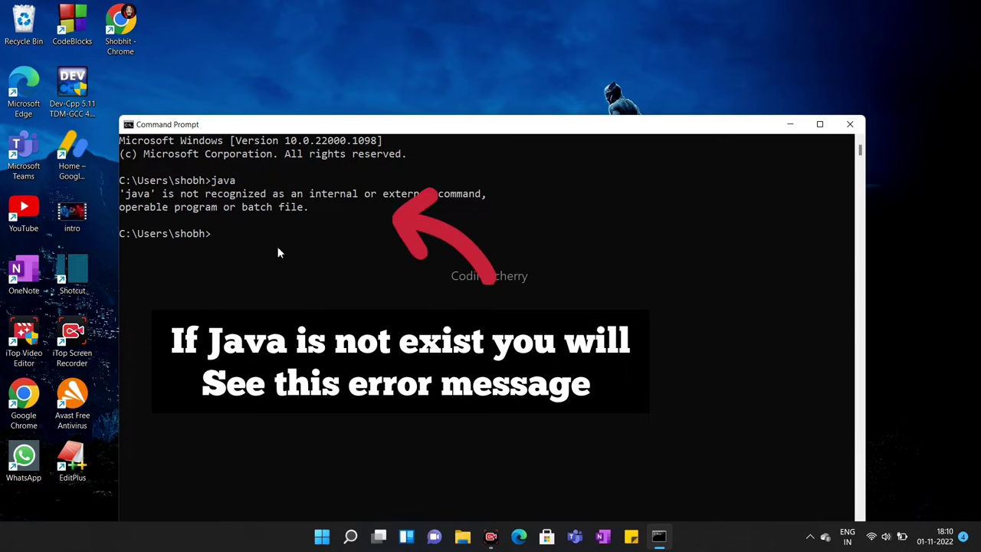
scroll(281, 254, "up", 1, "ctrl")
scroll(280, 254, "up", 1, "ctrl")
Step: Select the 'not recognized' error text, then move and close the console window
mouse_move(661, 225)
left_mouse_down()
mouse_move(131, 220)
mouse_move(129, 208)
left_mouse_up()
left_click(322, 282)
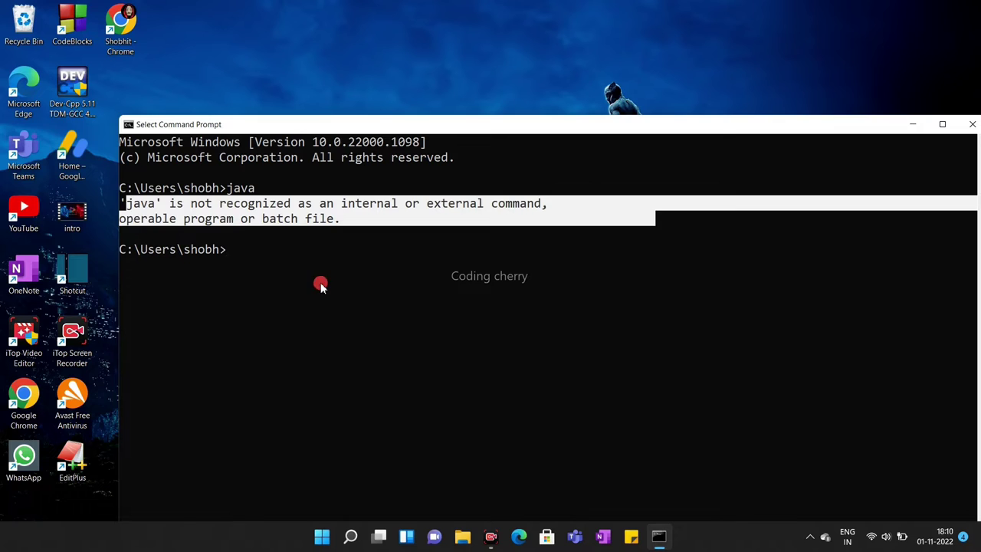
left_click_drag(584, 125, 480, 107)
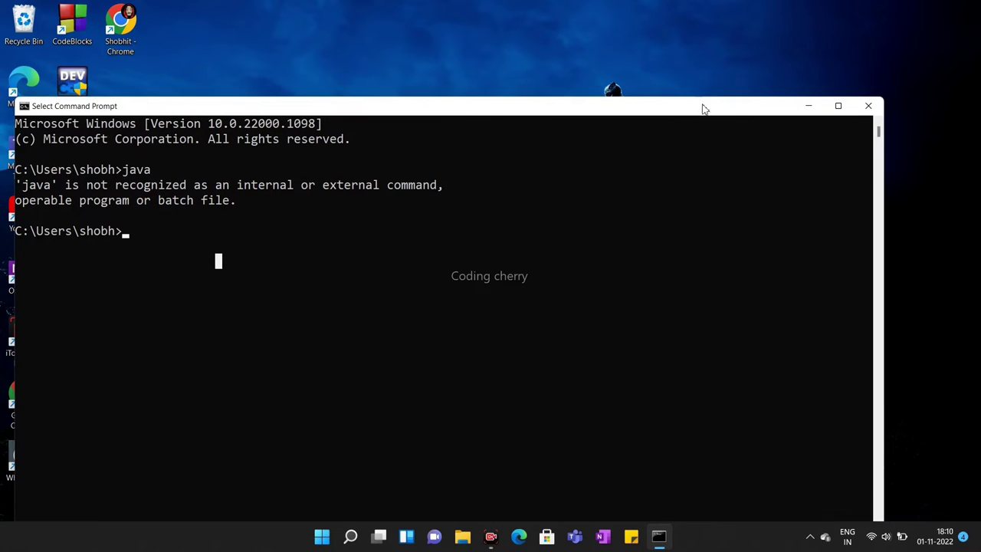
left_click(869, 107)
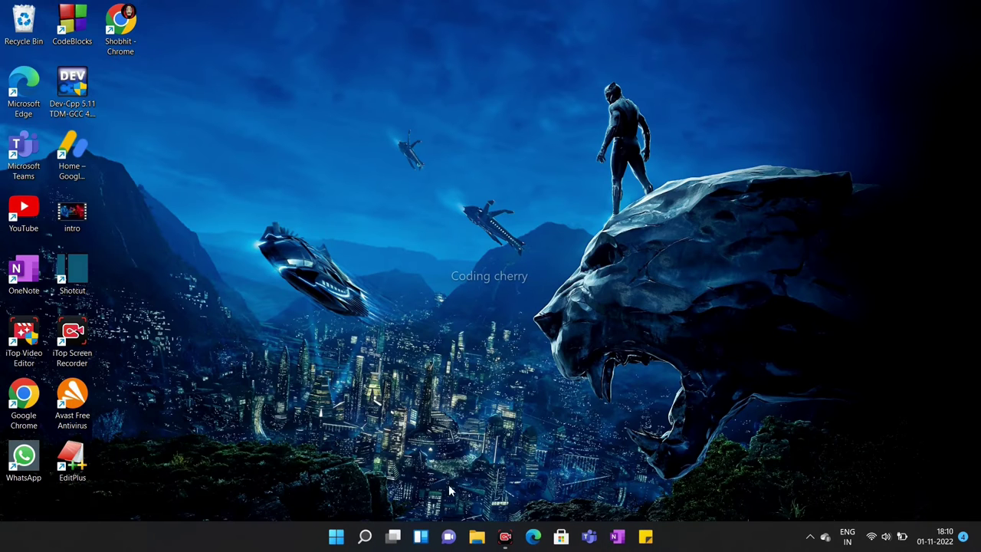
Step: Launch Chrome maximized and search Google for 'oracle java'
double_click(23, 399)
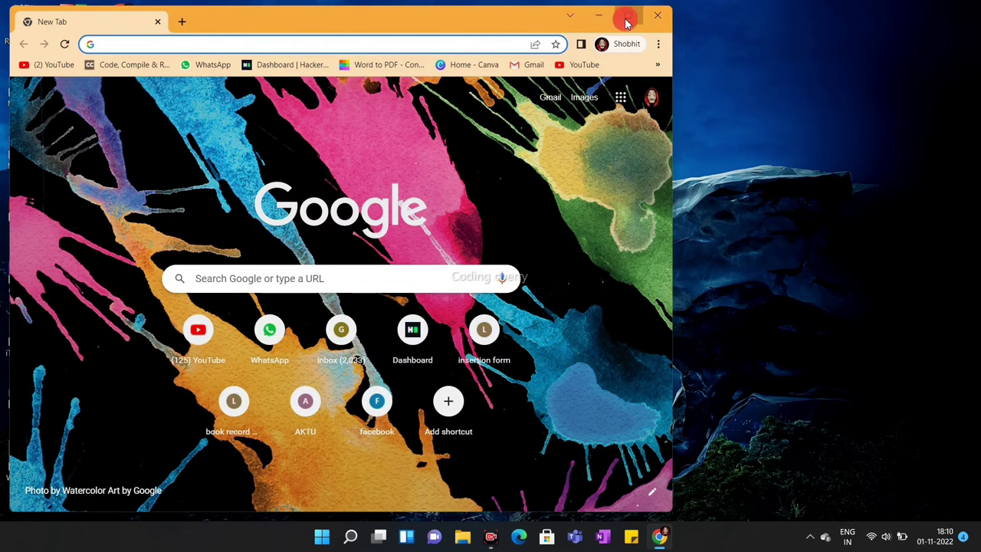
left_click(628, 16)
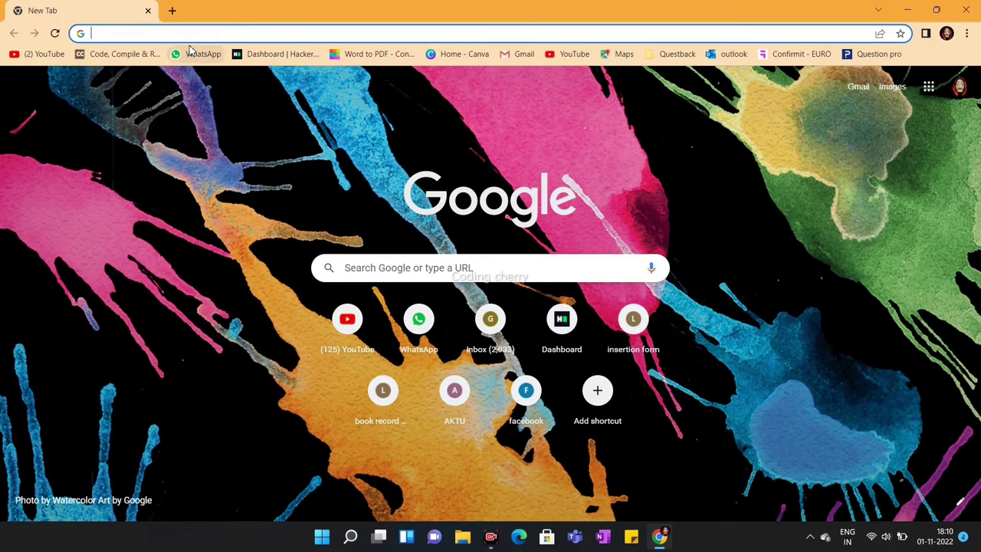
type("or")
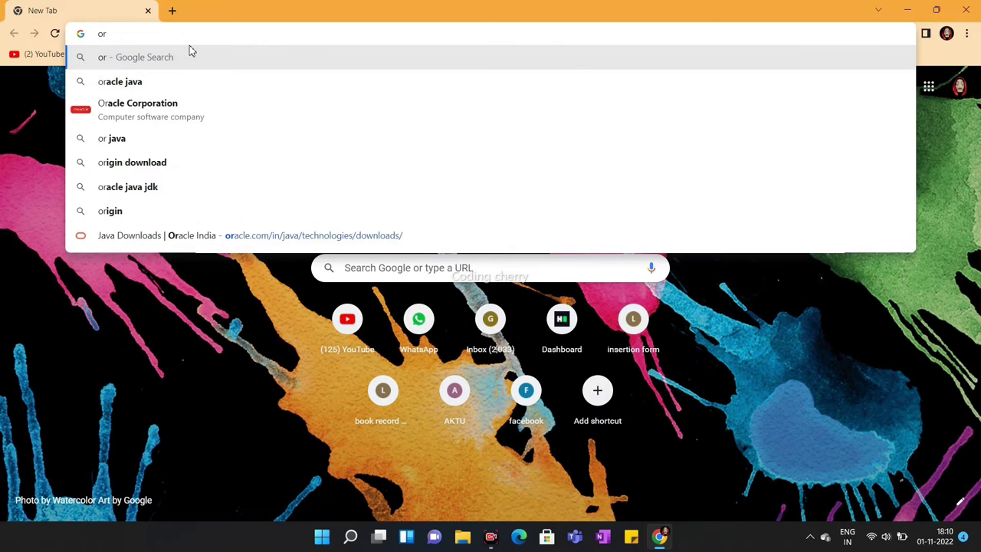
type("acle java")
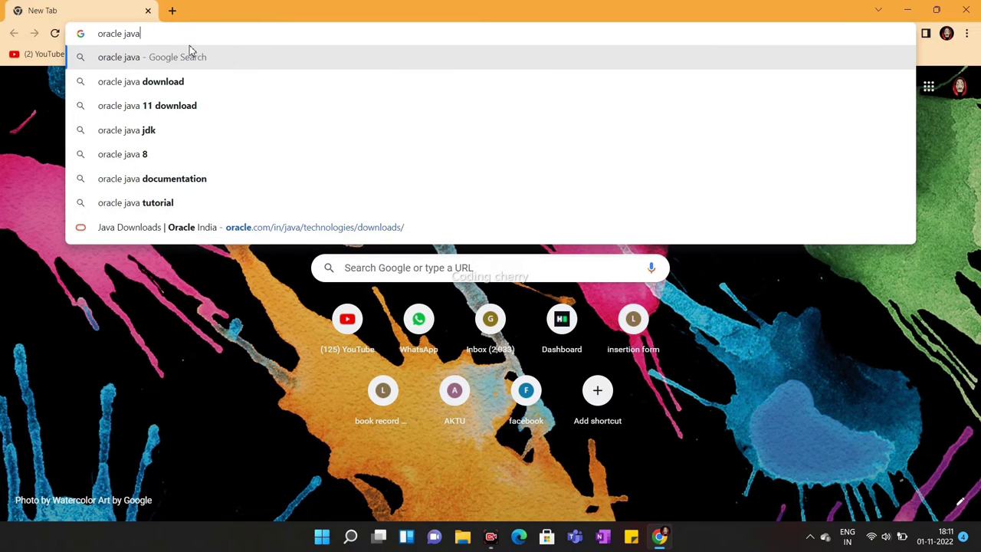
key("Return")
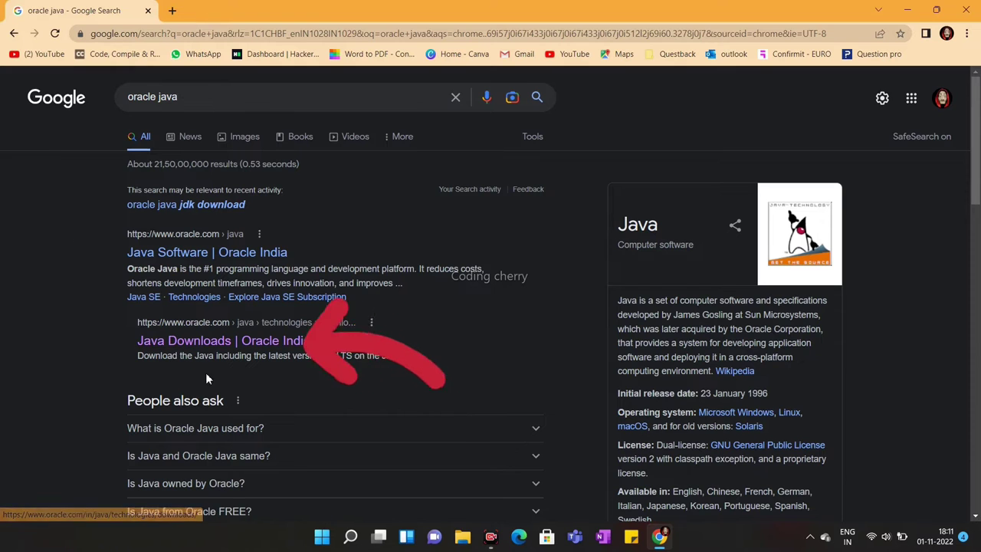
scroll(206, 372, "down", 1)
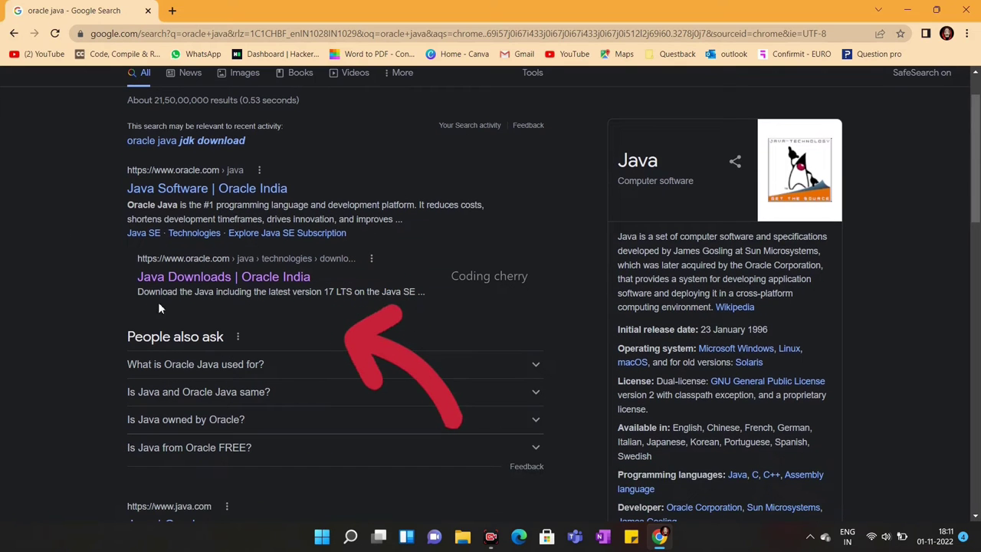
Step: From the Java Downloads | Oracle India result, download the JDK 19 Windows x64 Installer .exe
left_click(218, 284)
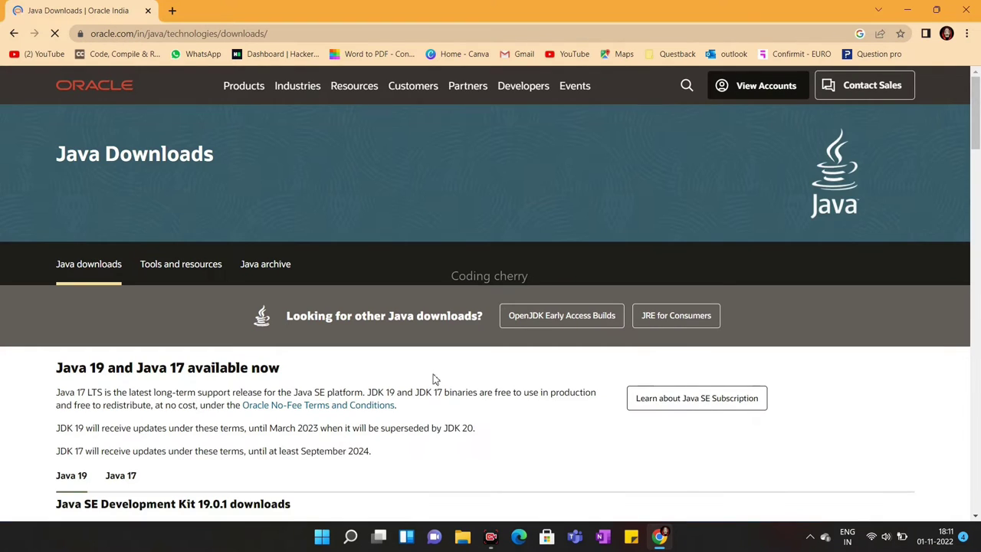
scroll(268, 364, "down", 3)
scroll(267, 364, "down", 2)
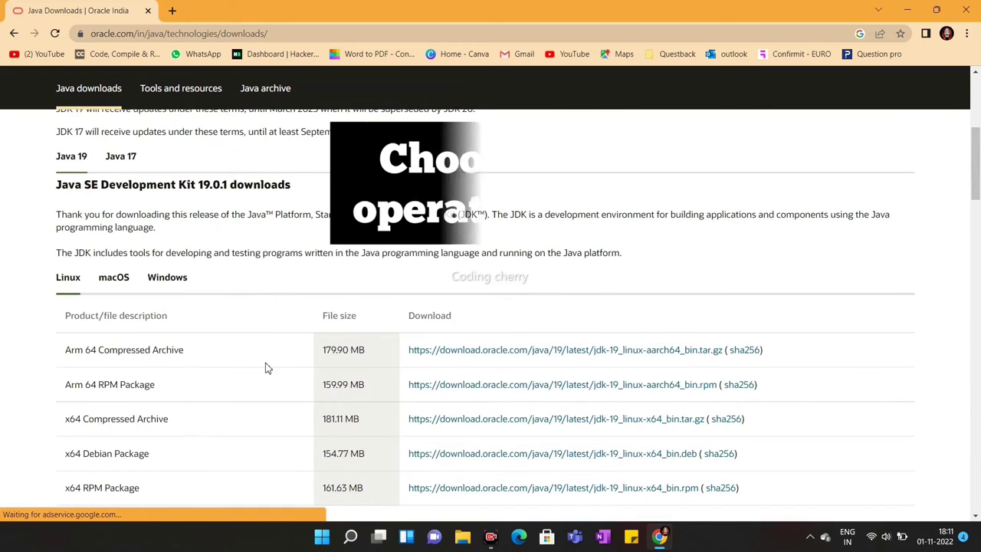
scroll(267, 365, "down", 2)
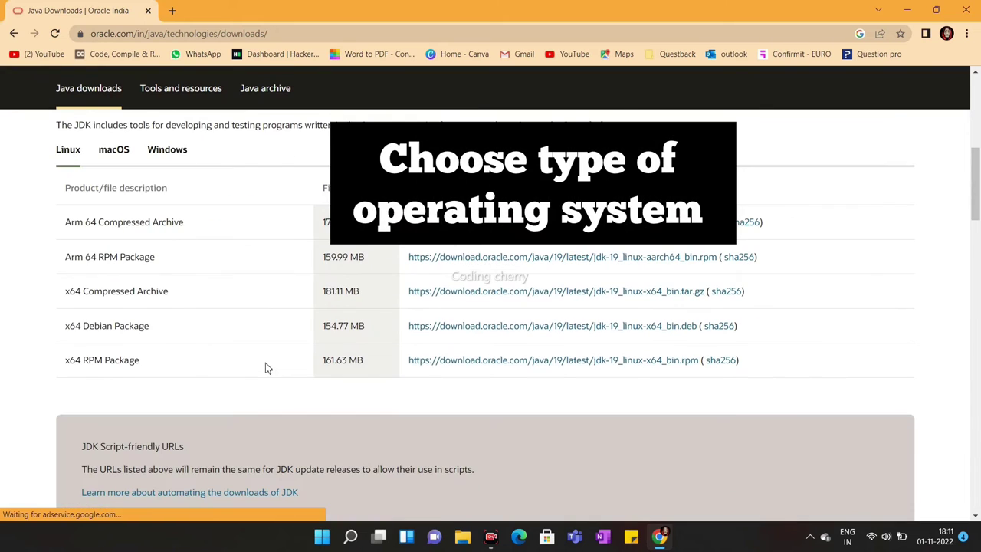
left_click(171, 157)
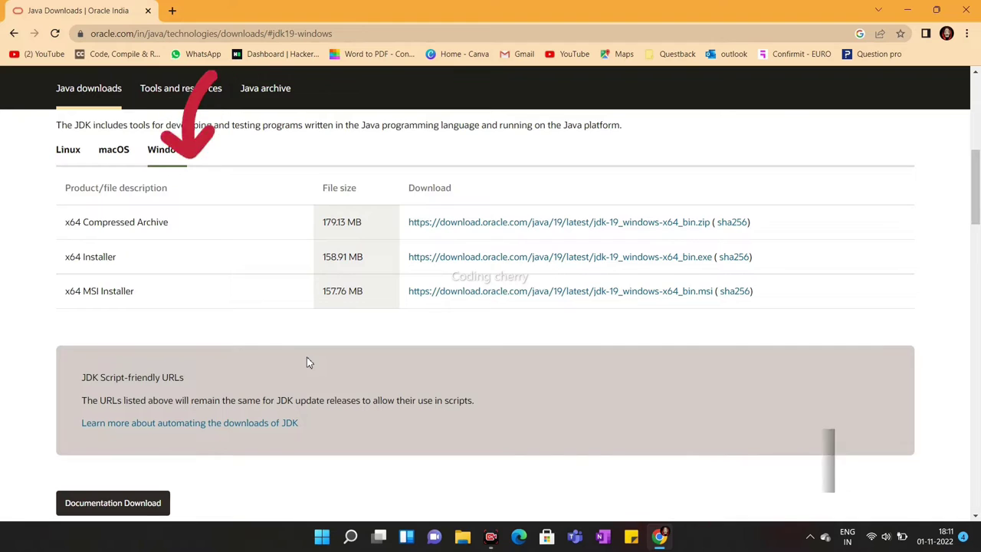
scroll(307, 361, "up", 1)
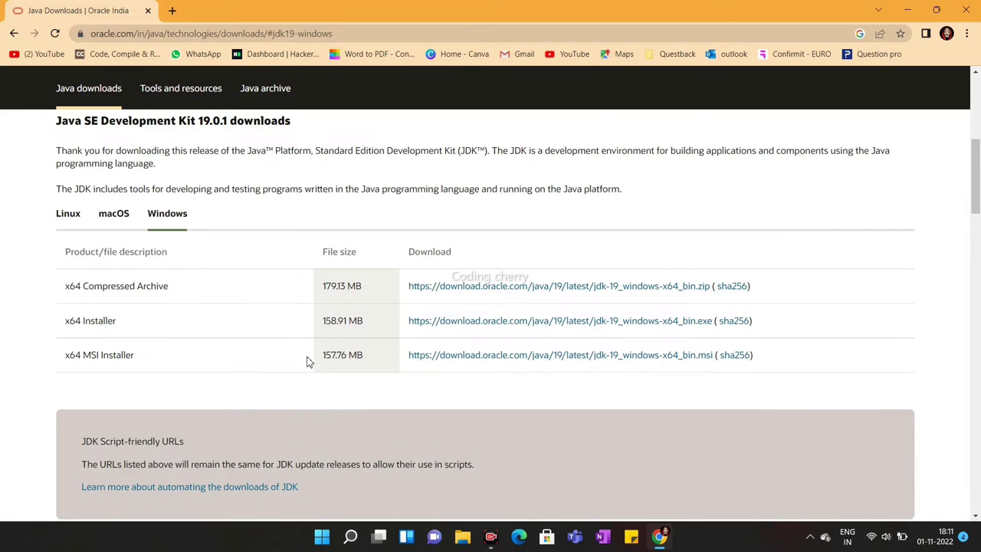
left_click(502, 322)
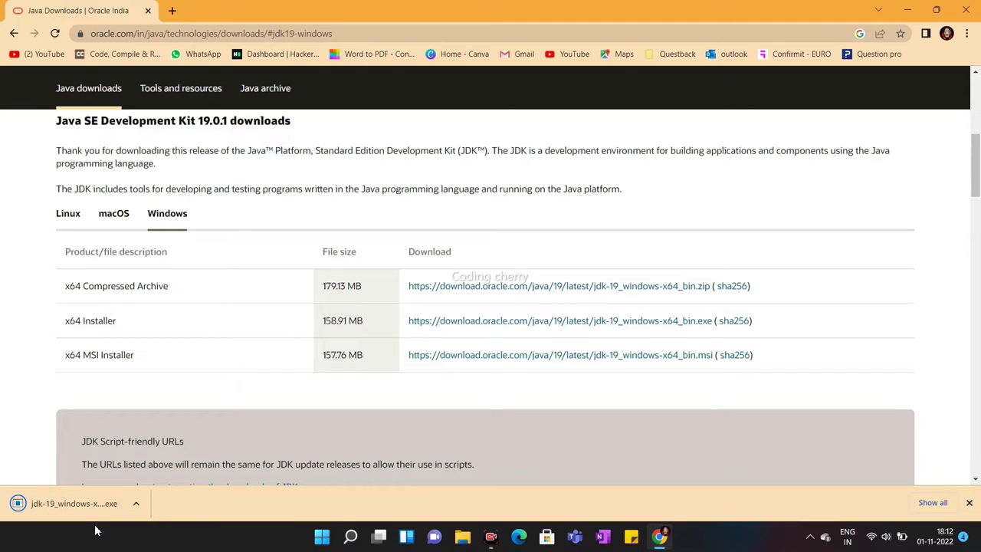
Step: Open the downloaded jdk-19 .exe from Chrome's download bar
left_click(103, 504)
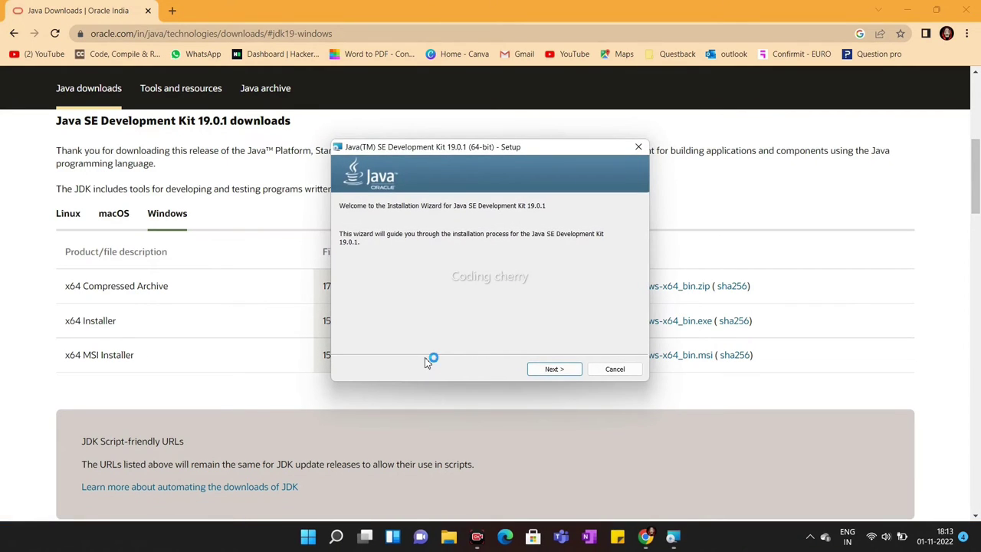
Step: Install JDK 19.0.1 into the default C:\Program Files\Java\jdk-19\ folder and close the setup wizard
left_click(560, 368)
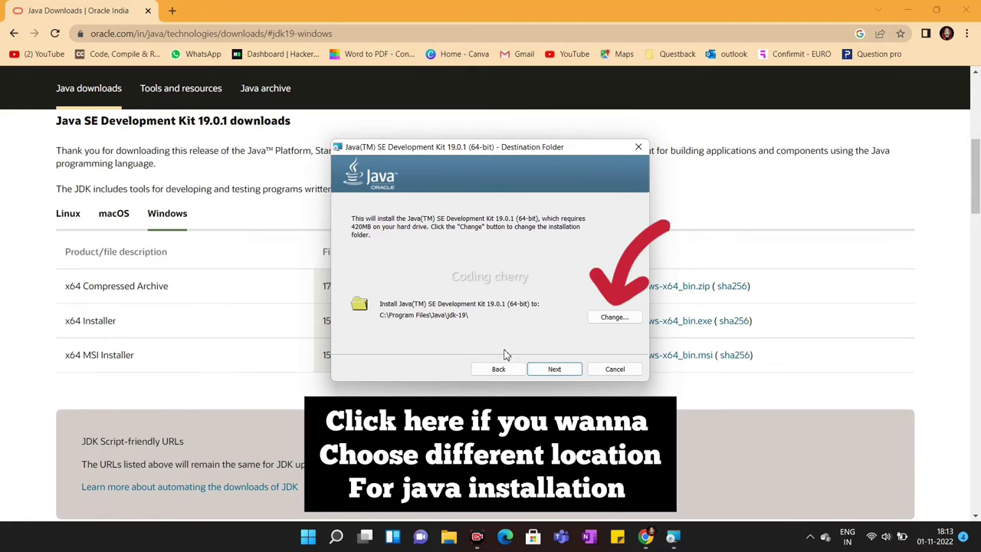
left_click(555, 370)
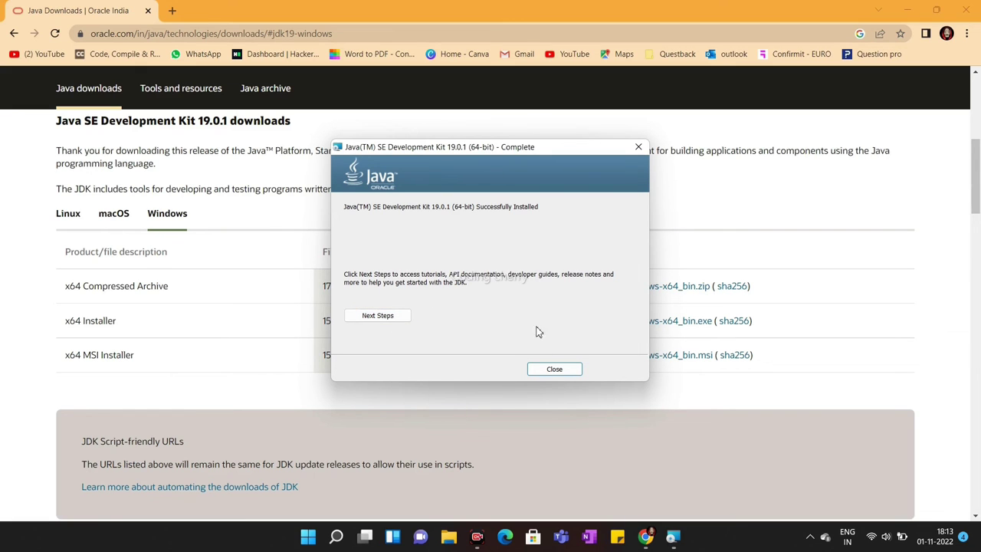
left_click(551, 369)
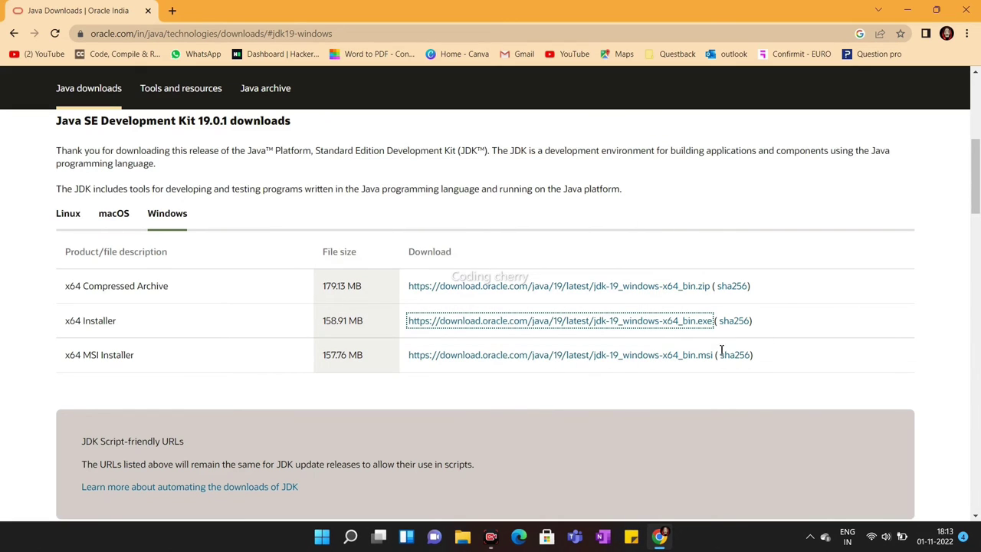
Step: Open Command Prompt from Windows Search and run java
left_click(349, 536)
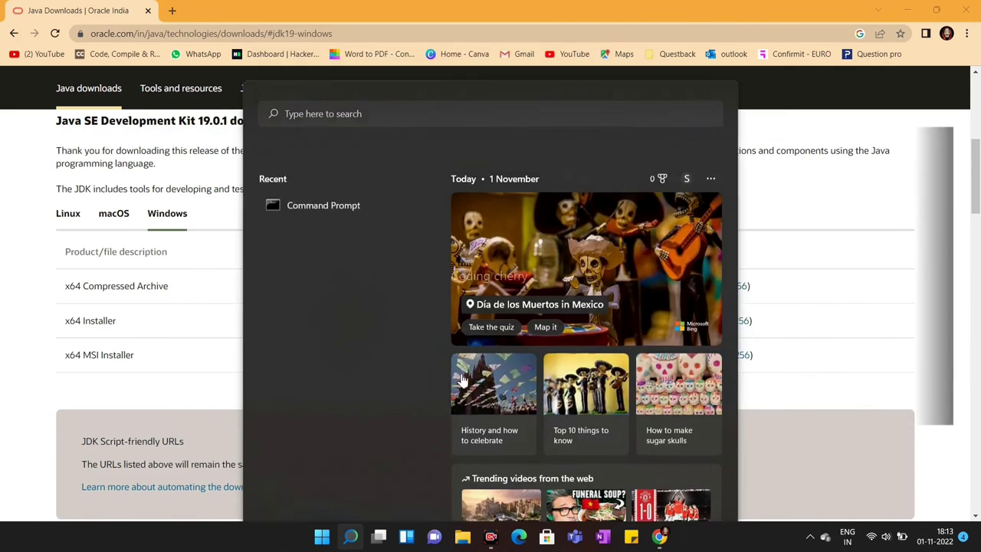
left_click(292, 204)
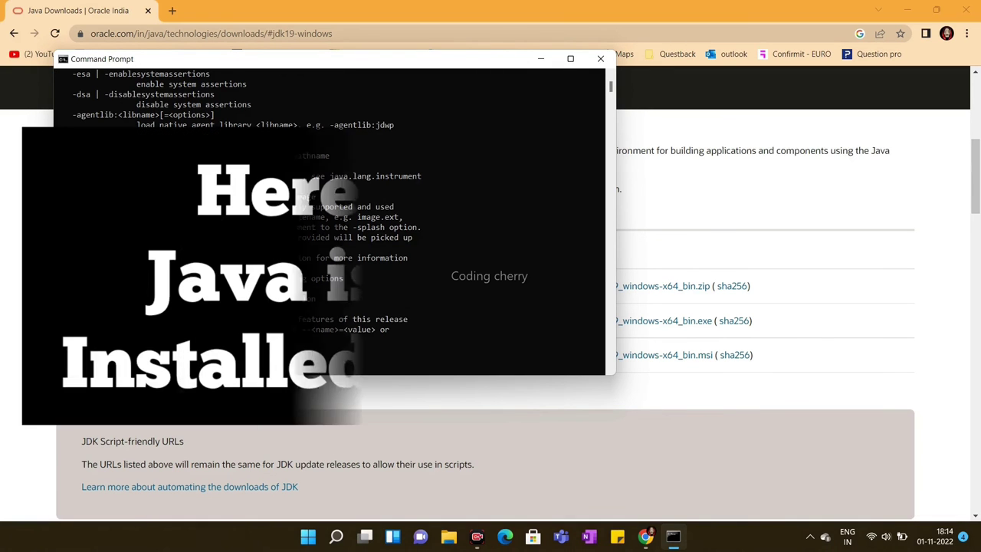
scroll(282, 304, "up", 5)
scroll(282, 305, "up", 5)
scroll(282, 305, "up", 5)
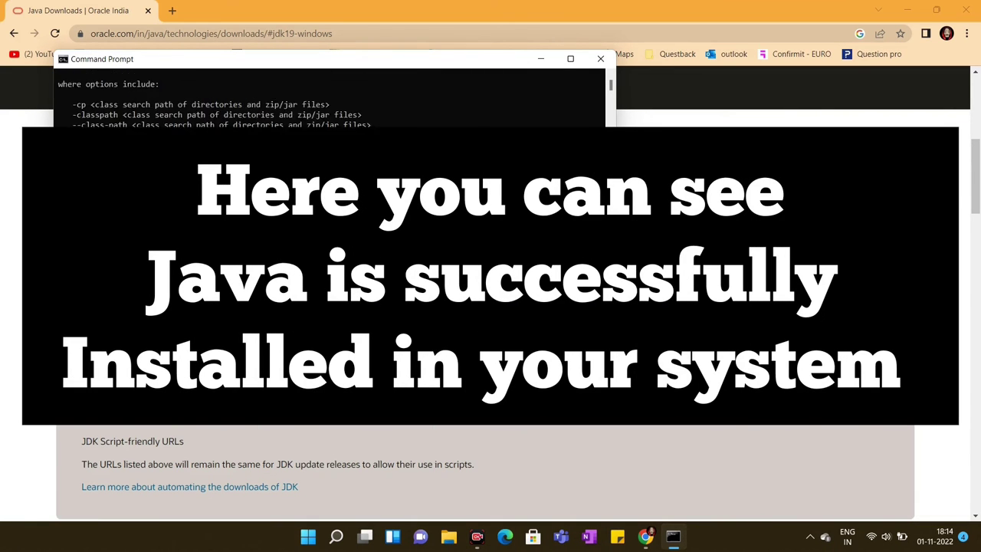
scroll(282, 304, "up", 5)
Step: Review java's printed usage options, then close the Command Prompt window
scroll(282, 303, "down", 4)
scroll(282, 303, "down", 5)
scroll(282, 302, "down", 5)
scroll(282, 307, "down", 9)
scroll(282, 306, "down", 4)
scroll(282, 306, "up", 5)
left_click(217, 290)
scroll(240, 290, "up", 3)
scroll(239, 290, "up", 2)
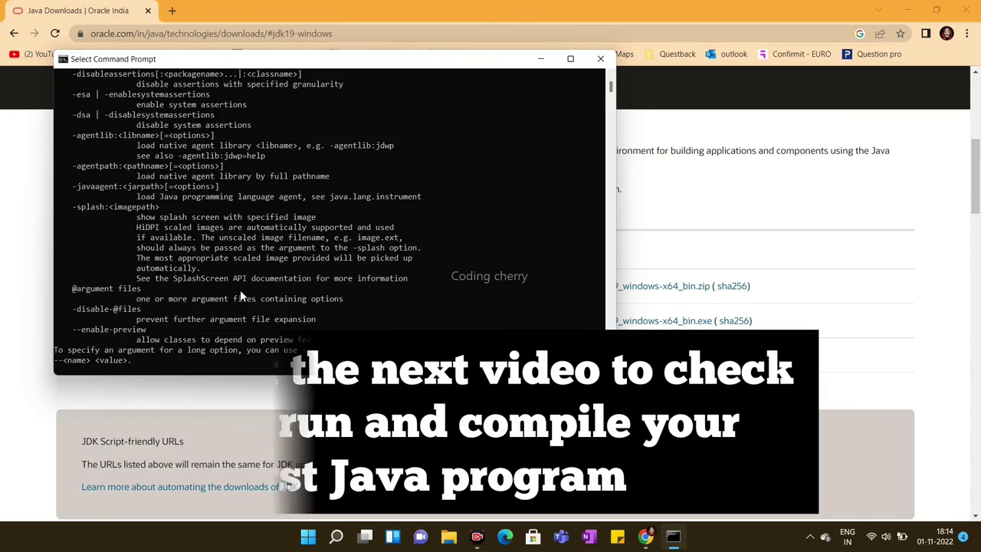
scroll(239, 289, "up", 2)
scroll(240, 290, "down", 2)
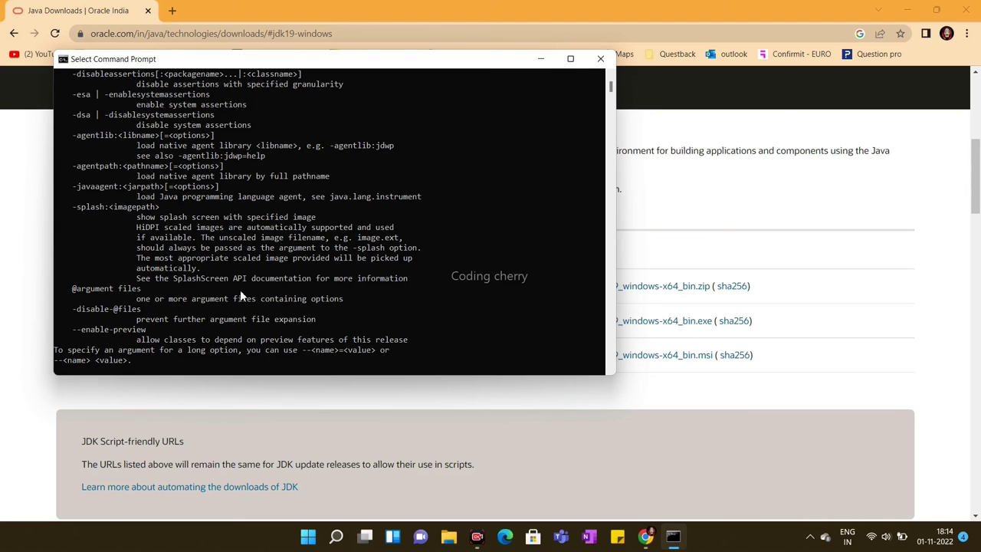
left_click(593, 66)
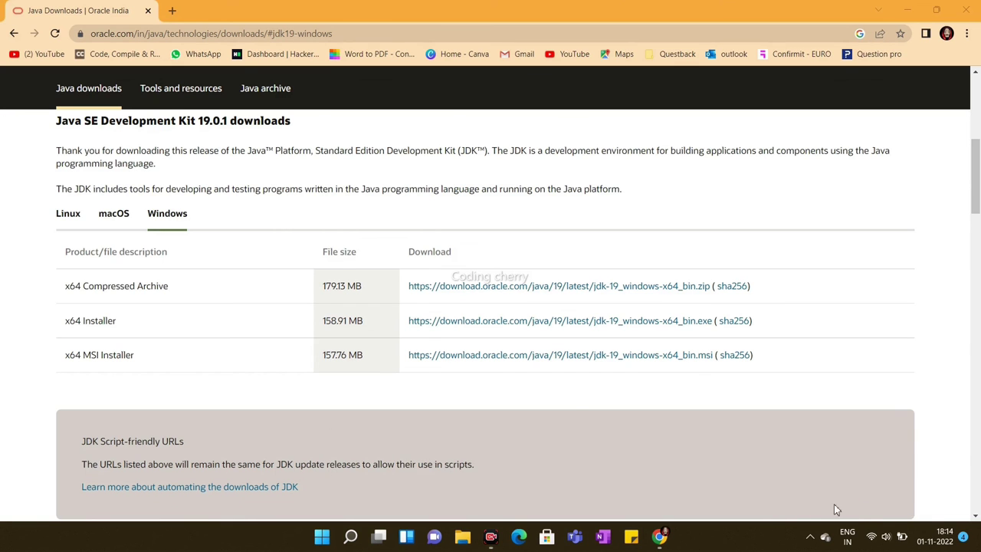
scroll(563, 415, "down", 1)
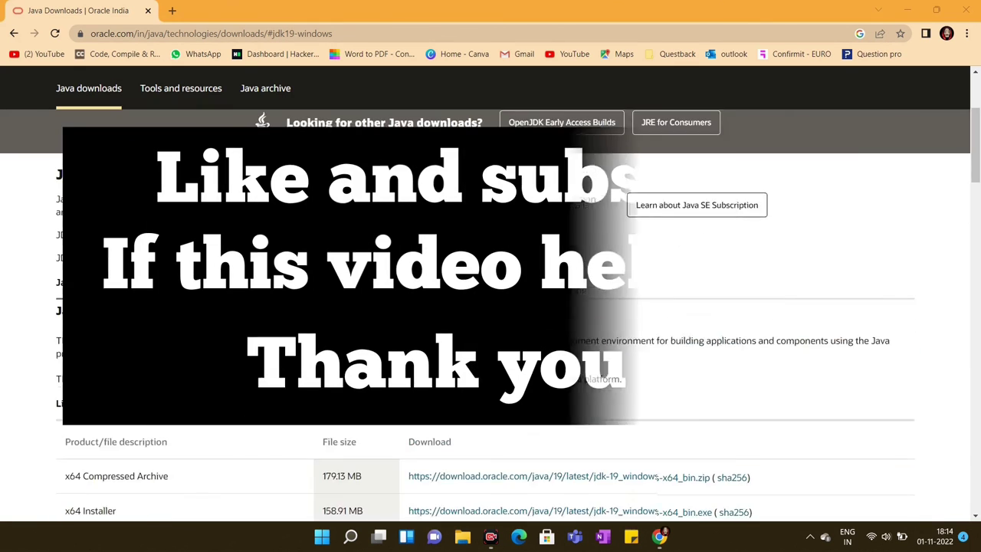